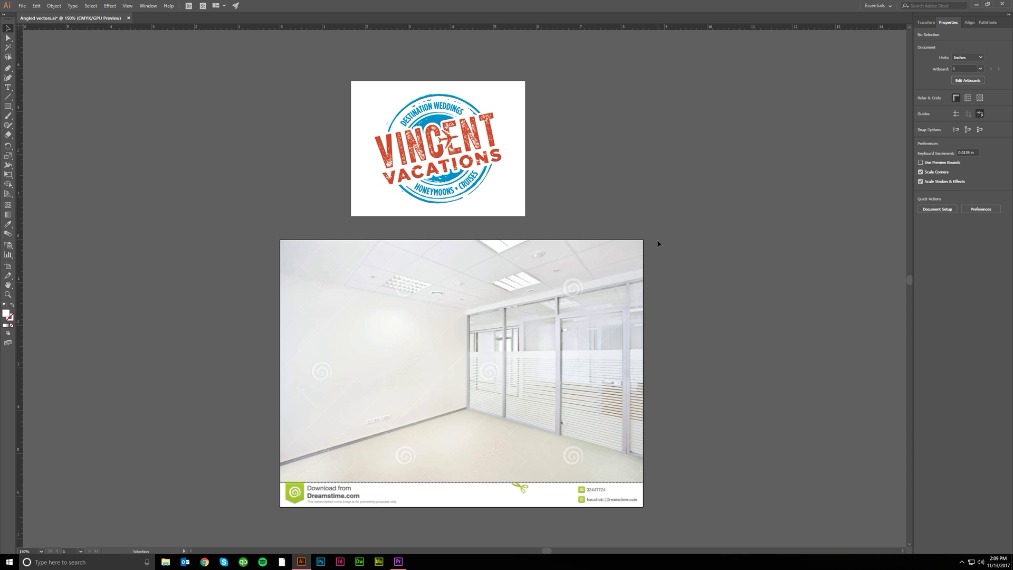
- Select the whole Vincent Vacations stamp logo group on its artboard
{"action": "scroll", "coordinate": [571, 203], "scroll_direction": "up", "scroll_amount": 1}
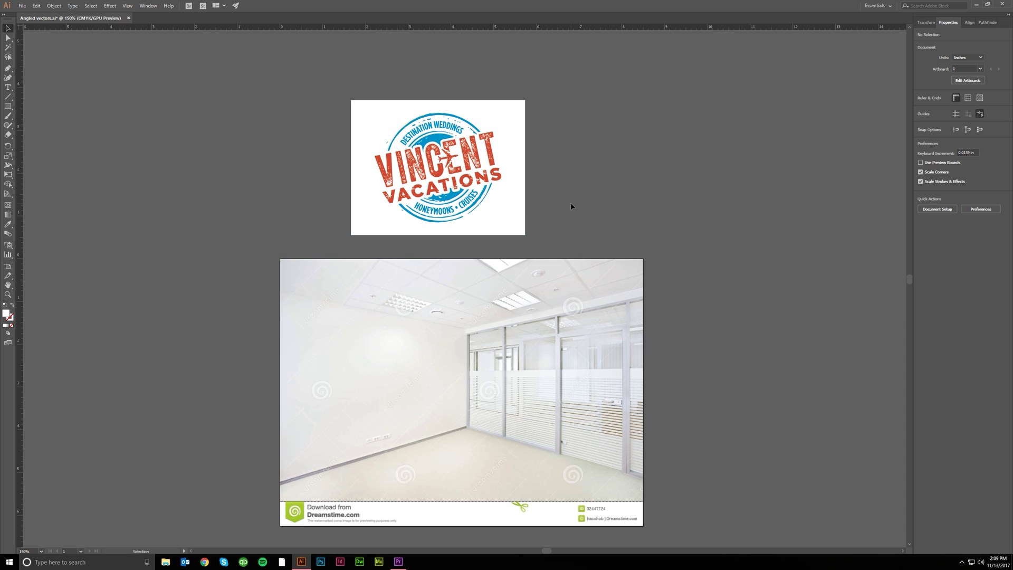
{"action": "left_click", "coordinate": [430, 207]}
{"action": "left_click", "coordinate": [545, 210]}
{"action": "left_click", "coordinate": [469, 154]}
{"action": "left_click", "coordinate": [570, 188]}
{"action": "left_click", "coordinate": [441, 178]}
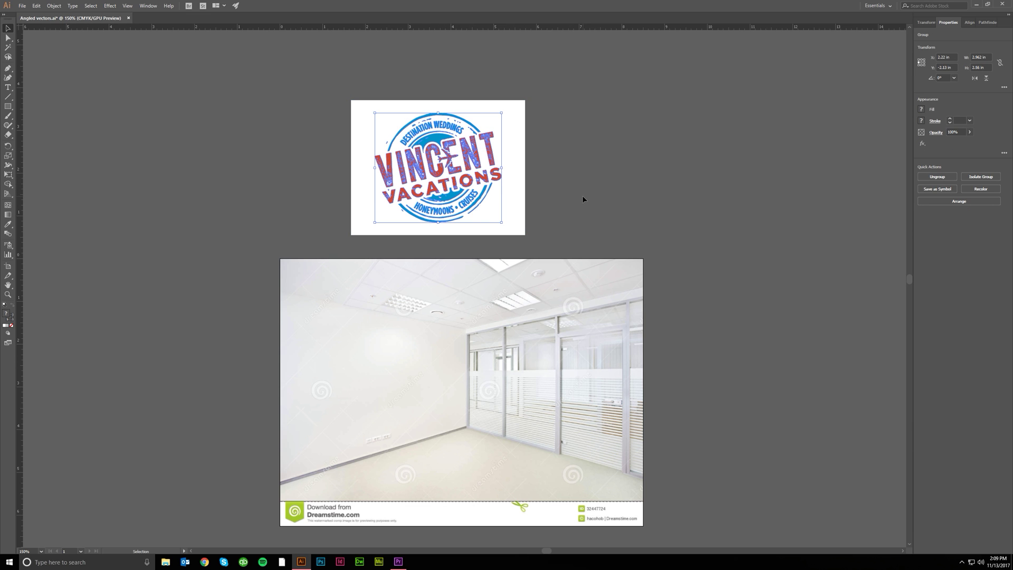
{"action": "left_click", "coordinate": [594, 203]}
{"action": "scroll", "coordinate": [560, 221], "scroll_direction": "down", "scroll_amount": 2}
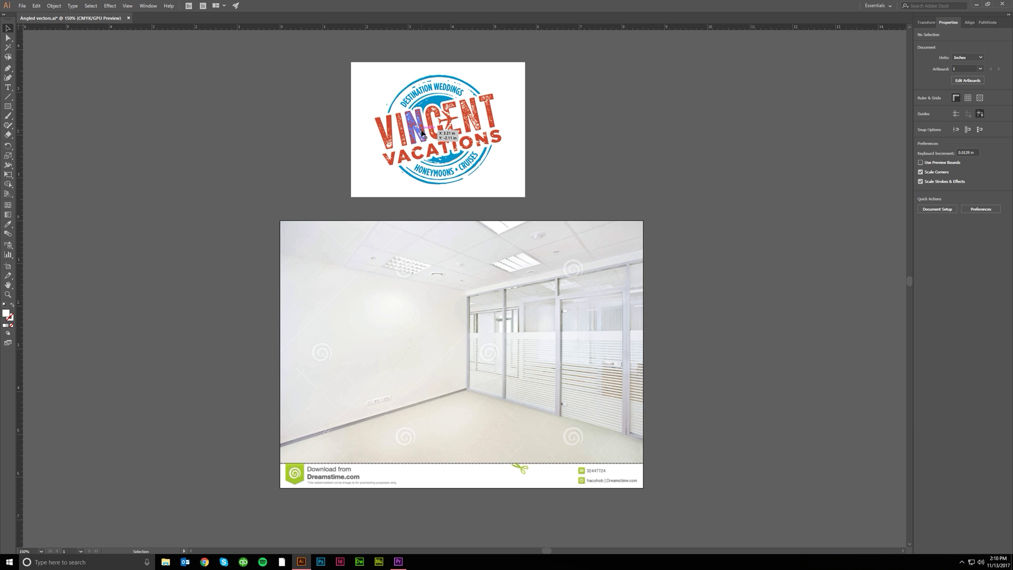
- Drag the stamp logo onto the office photo's left wall
{"action": "left_click_drag", "start_coordinate": [422, 133], "coordinate": [360, 345]}
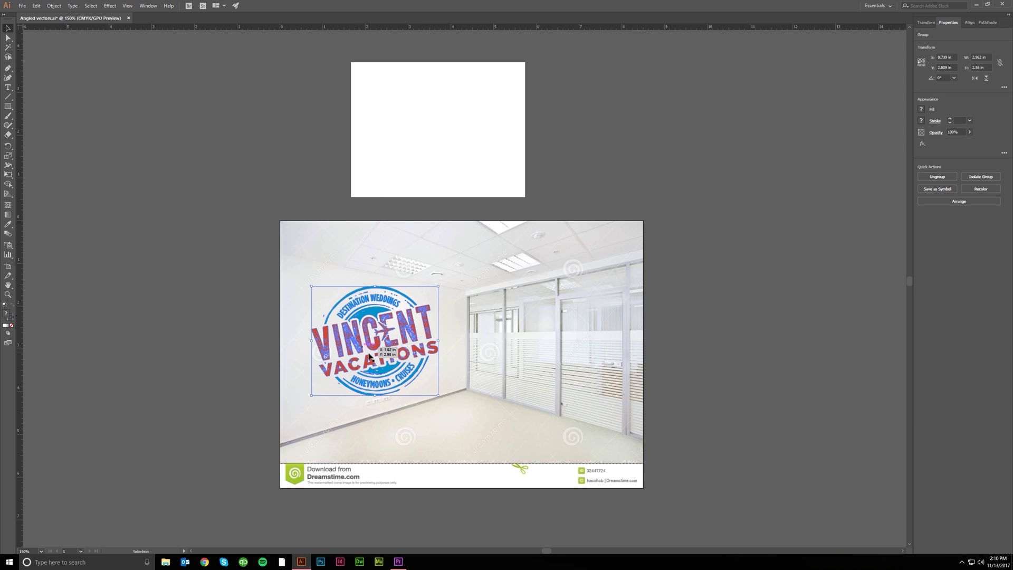
{"action": "scroll", "coordinate": [373, 366], "scroll_direction": "up", "scroll_amount": 1}
{"action": "scroll", "coordinate": [373, 365], "scroll_direction": "down", "scroll_amount": 1}
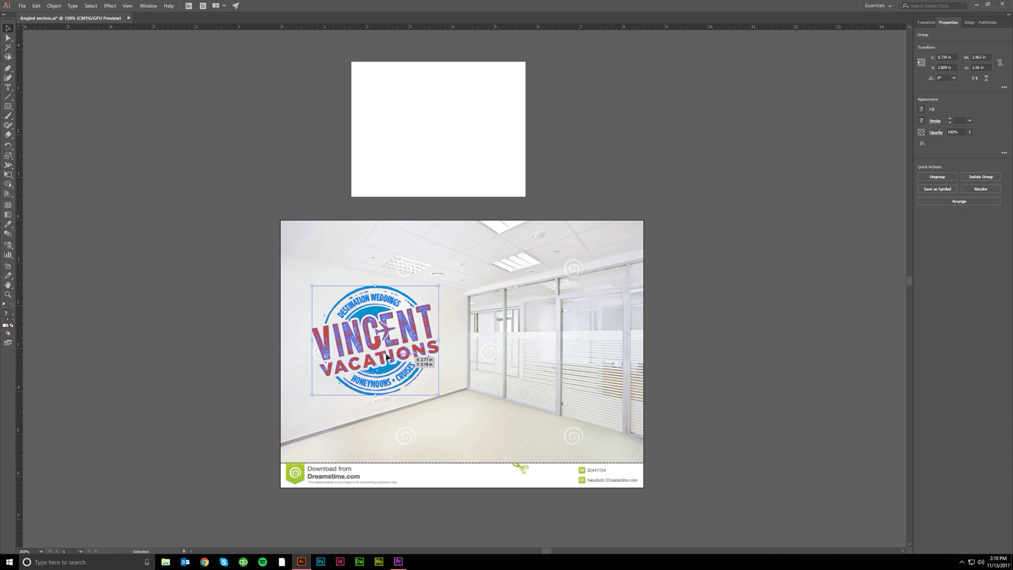
{"action": "key", "text": "e"}
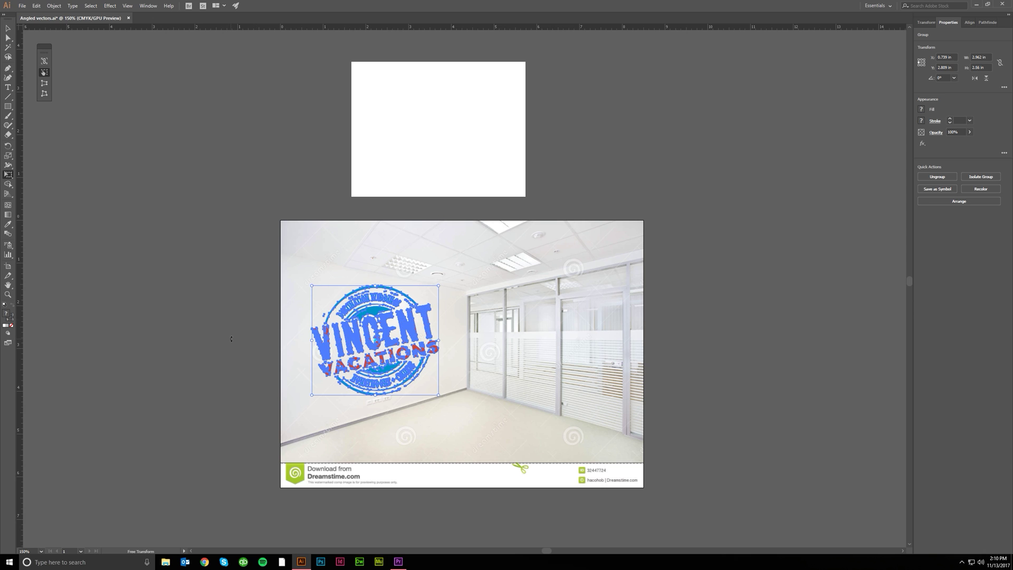
- Perspective-distort the stamp by pulling its top-left corner upward
{"action": "left_click", "coordinate": [45, 86]}
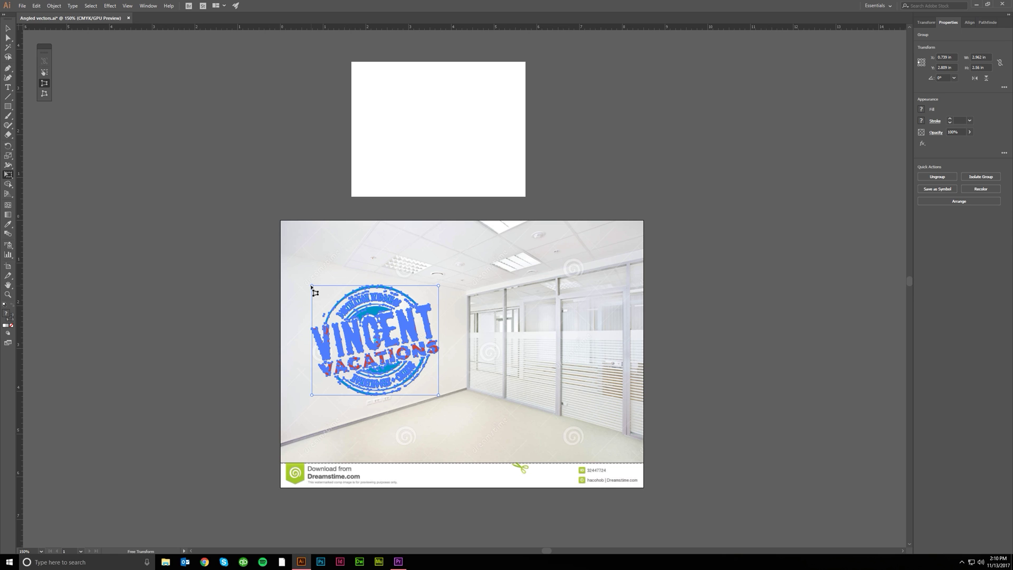
{"action": "left_click_drag", "start_coordinate": [312, 286], "coordinate": [310, 264]}
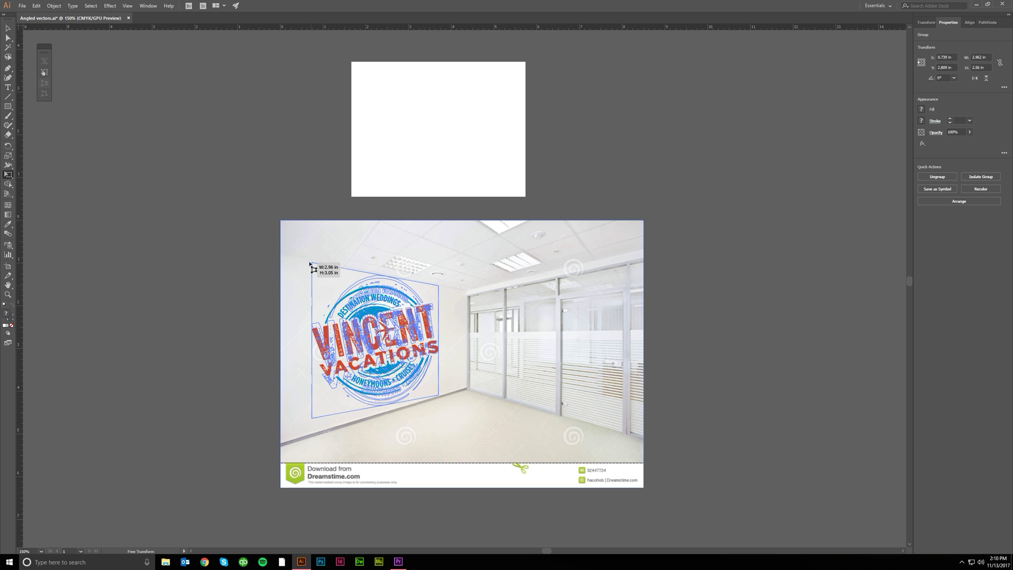
{"action": "mouse_move", "coordinate": [310, 264]}
{"action": "left_mouse_down"}
{"action": "mouse_move", "coordinate": [309, 244]}
{"action": "mouse_move", "coordinate": [309, 260]}
{"action": "left_mouse_up"}
- Undo the extra stretch, reselect the stamp and scale it down slightly from a corner
{"action": "key", "text": "ctrl+z"}
{"action": "key", "text": "v"}
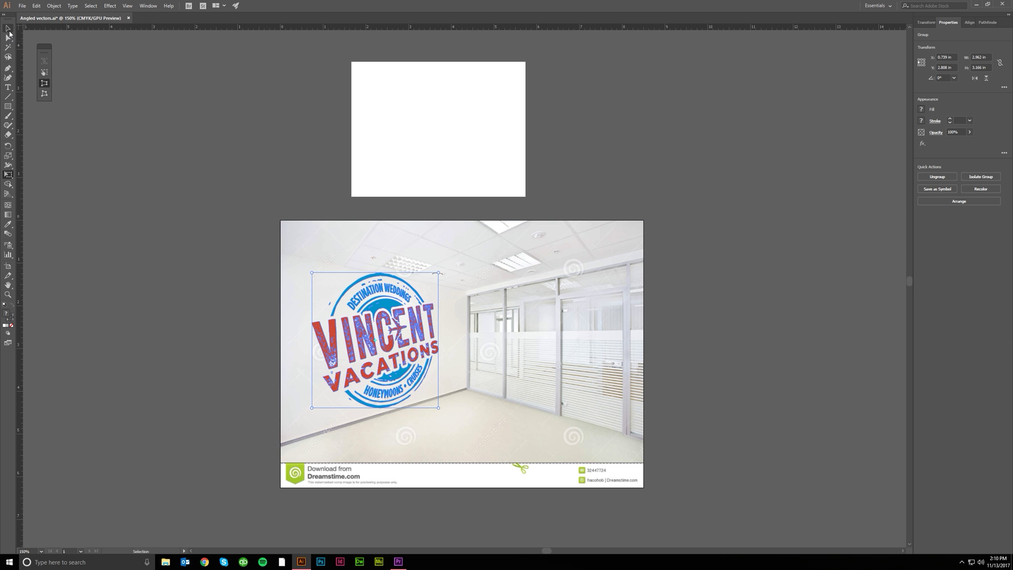
{"action": "left_click", "coordinate": [277, 253]}
{"action": "left_click", "coordinate": [380, 351]}
{"action": "left_click", "coordinate": [369, 327]}
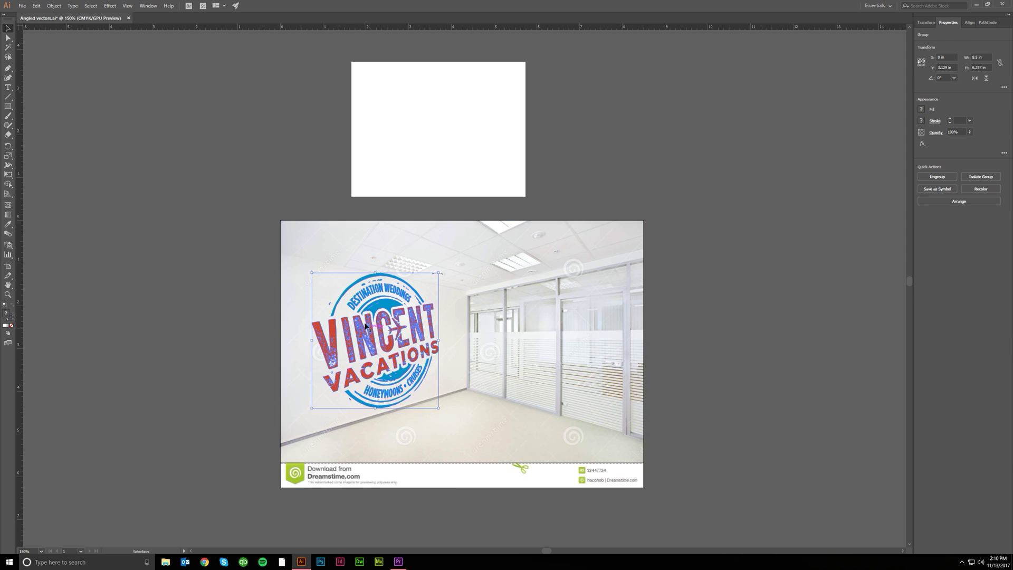
{"action": "left_click_drag", "start_coordinate": [313, 272], "coordinate": [320, 282]}
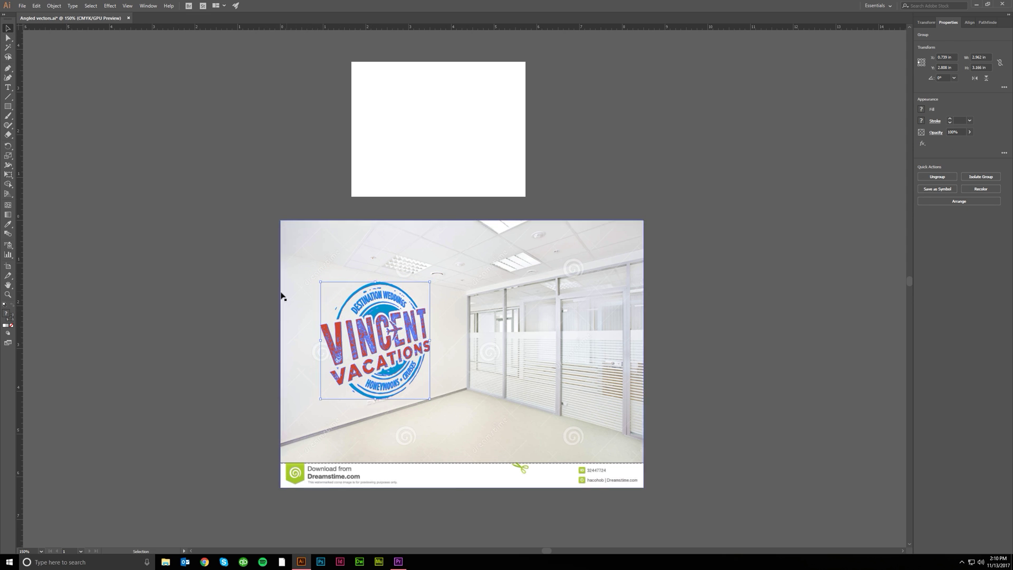
{"action": "left_click", "coordinate": [219, 310]}
{"action": "scroll", "coordinate": [220, 310], "scroll_direction": "down", "scroll_amount": 1}
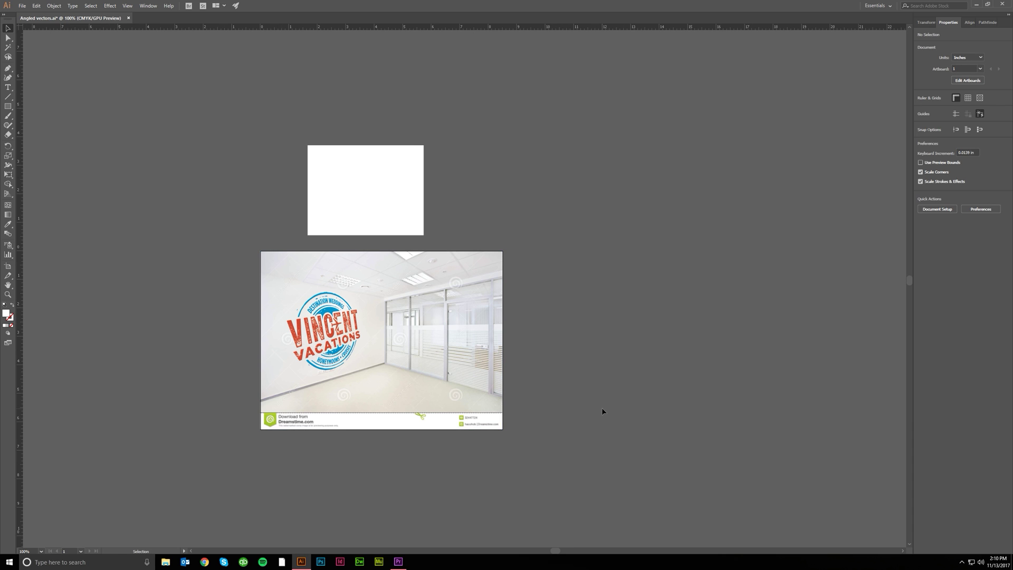
{"action": "scroll", "coordinate": [601, 407], "scroll_direction": "left", "scroll_amount": 1}
{"action": "scroll", "coordinate": [601, 407], "scroll_direction": "down", "scroll_amount": 1}
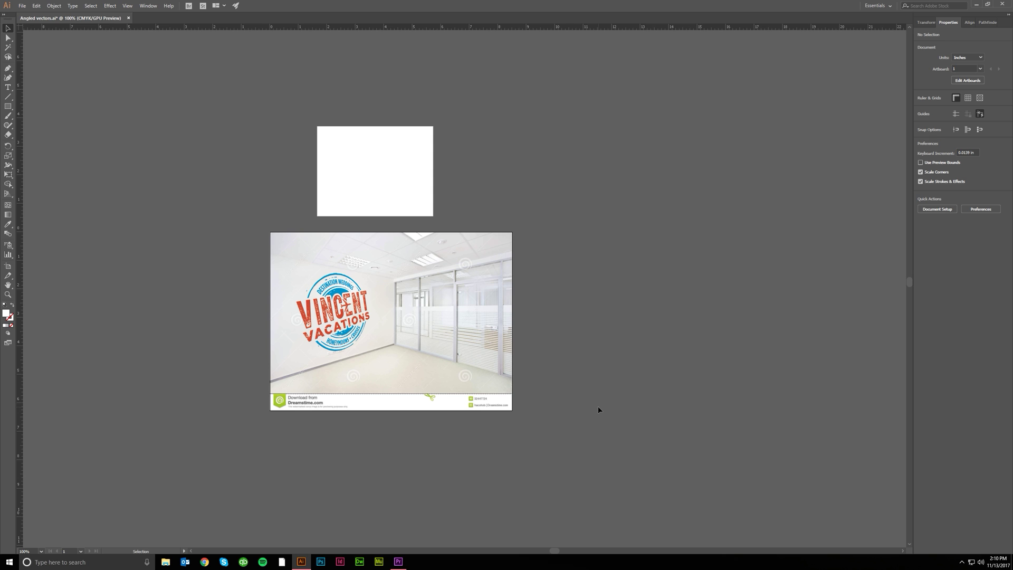
{"action": "scroll", "coordinate": [328, 348], "scroll_direction": "up", "scroll_amount": 1}
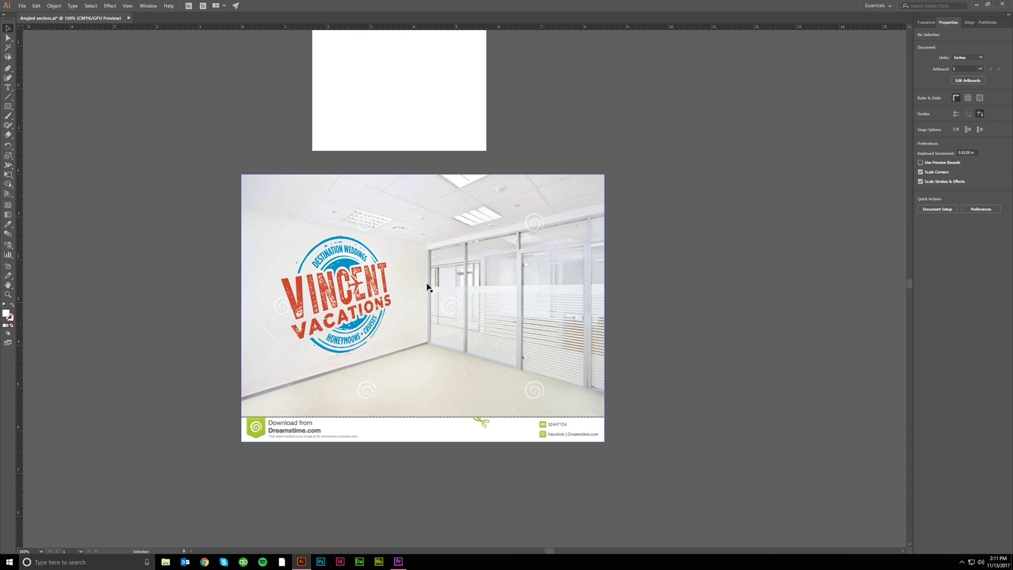
{"action": "scroll", "coordinate": [429, 348], "scroll_direction": "left", "scroll_amount": 1}
{"action": "key", "text": "v"}
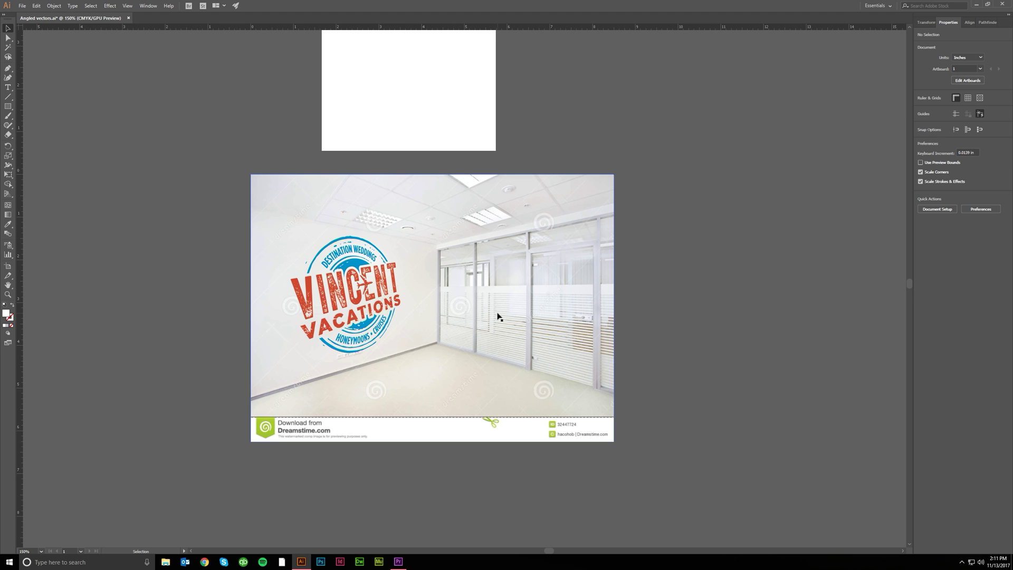
{"action": "scroll", "coordinate": [400, 335], "scroll_direction": "down", "scroll_amount": 1}
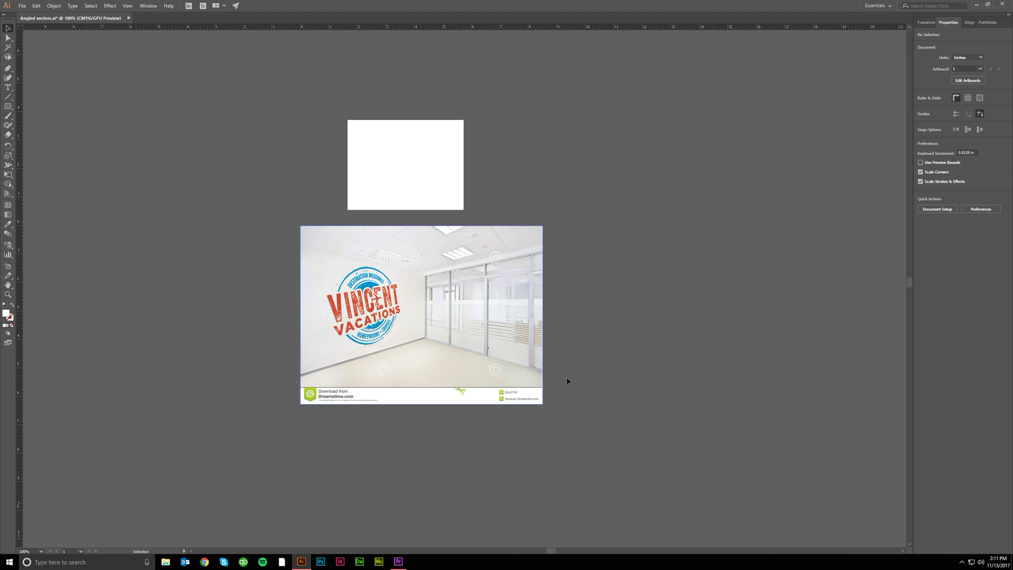
{"action": "left_click", "coordinate": [446, 384]}
- Cut and paste the logo back onto its own artboard, then show the perspective grid over the photo
{"action": "key", "text": "ctrl+x"}
{"action": "key", "text": "ctrl+v"}
{"action": "left_click", "coordinate": [642, 374]}
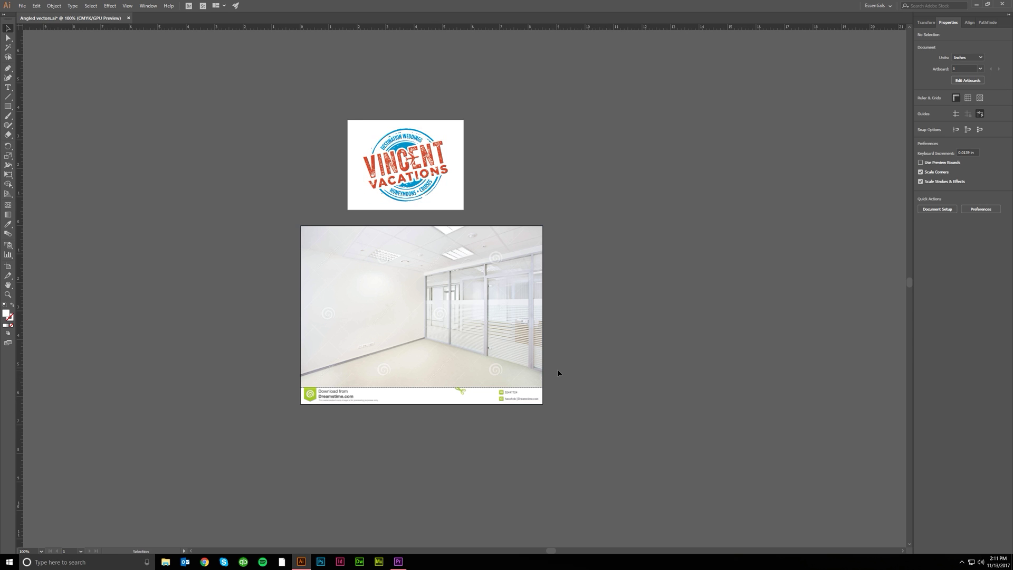
{"action": "scroll", "coordinate": [414, 336], "scroll_direction": "up", "scroll_amount": 1}
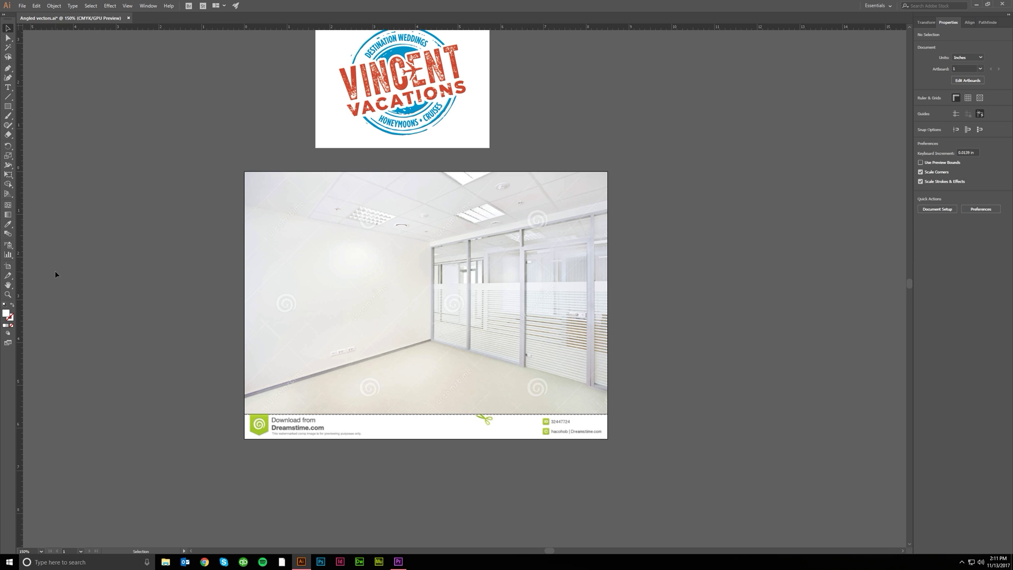
{"action": "left_click", "coordinate": [8, 194]}
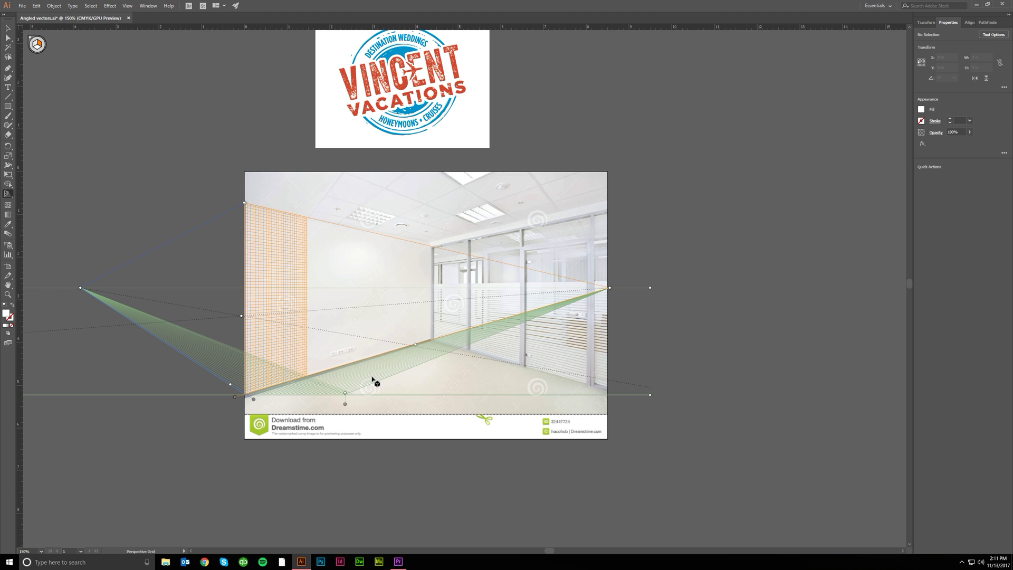
- Align the grid to the room by moving the ground level, raising the horizon and shifting the right vanishing point
{"action": "key", "text": "shift+v"}
{"action": "scroll", "coordinate": [372, 380], "scroll_direction": "left", "scroll_amount": 1}
{"action": "scroll", "coordinate": [372, 380], "scroll_direction": "left", "scroll_amount": 5}
{"action": "scroll", "coordinate": [264, 422], "scroll_direction": "right", "scroll_amount": 2}
{"action": "key", "text": "shift+p"}
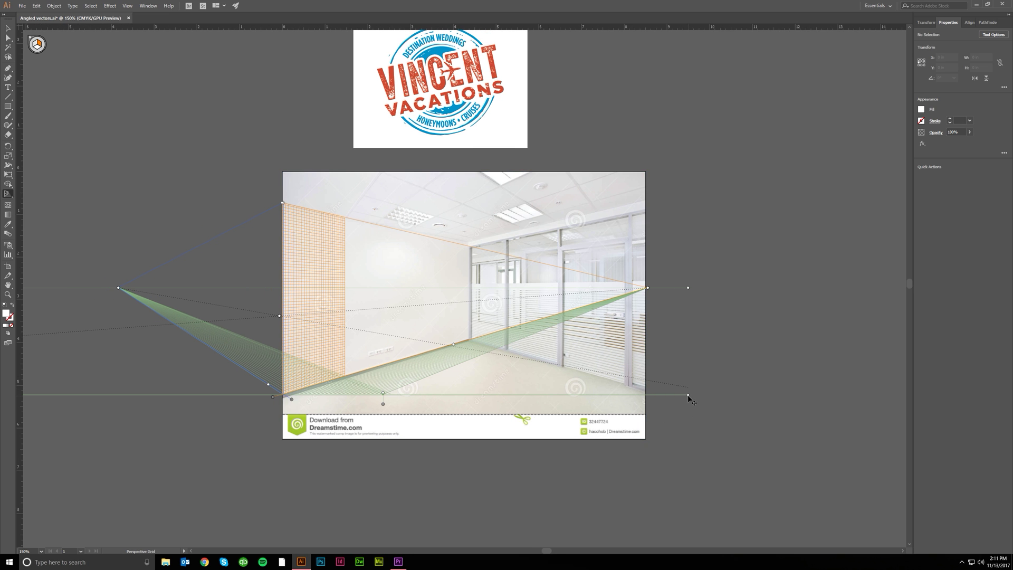
{"action": "mouse_move", "coordinate": [689, 397]}
{"action": "left_mouse_down"}
{"action": "mouse_move", "coordinate": [733, 332]}
{"action": "mouse_move", "coordinate": [879, 332]}
{"action": "mouse_move", "coordinate": [790, 347]}
{"action": "mouse_move", "coordinate": [806, 349]}
{"action": "mouse_move", "coordinate": [852, 401]}
{"action": "mouse_move", "coordinate": [749, 369]}
{"action": "mouse_move", "coordinate": [644, 294]}
{"action": "mouse_move", "coordinate": [568, 145]}
{"action": "mouse_move", "coordinate": [491, 273]}
{"action": "mouse_move", "coordinate": [735, 248]}
{"action": "mouse_move", "coordinate": [683, 394]}
{"action": "mouse_move", "coordinate": [690, 421]}
{"action": "mouse_move", "coordinate": [689, 346]}
{"action": "mouse_move", "coordinate": [576, 311]}
{"action": "mouse_move", "coordinate": [649, 362]}
{"action": "mouse_move", "coordinate": [685, 409]}
{"action": "mouse_move", "coordinate": [688, 397]}
{"action": "left_mouse_up"}
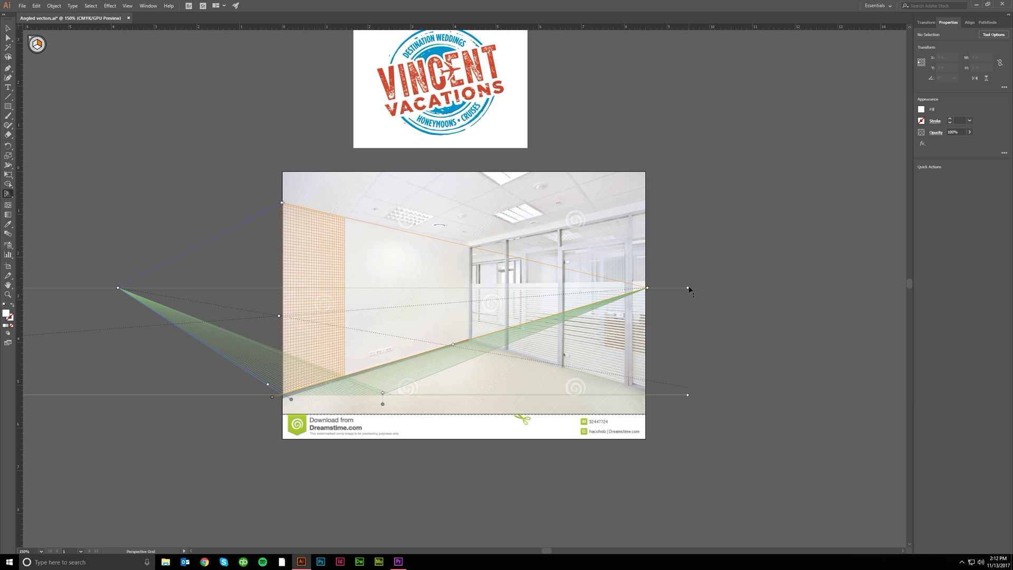
{"action": "mouse_move", "coordinate": [689, 290]}
{"action": "left_mouse_down"}
{"action": "mouse_move", "coordinate": [694, 224]}
{"action": "mouse_move", "coordinate": [686, 284]}
{"action": "left_mouse_up"}
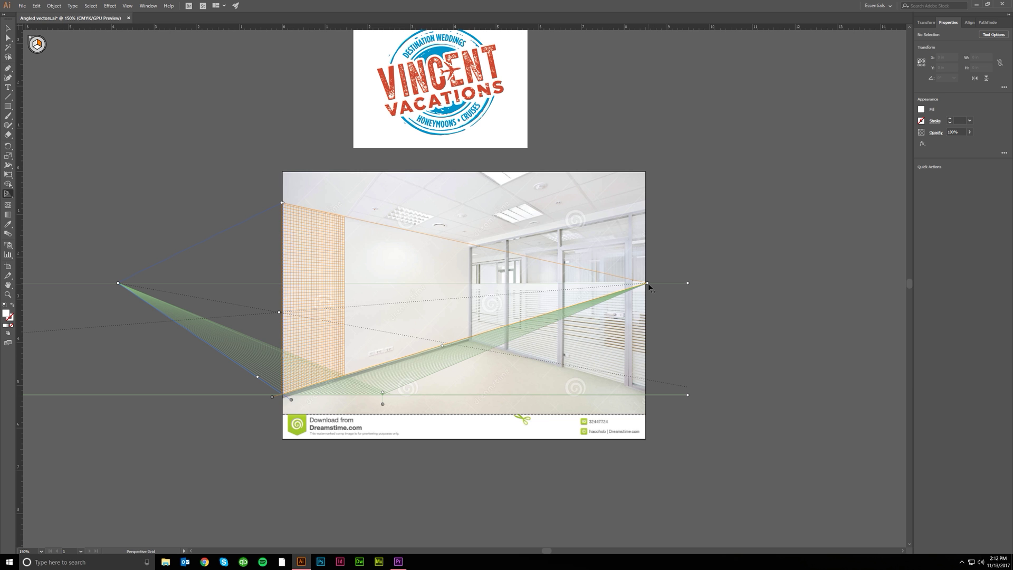
{"action": "mouse_move", "coordinate": [648, 284]}
{"action": "left_mouse_down"}
{"action": "mouse_move", "coordinate": [699, 284]}
{"action": "mouse_move", "coordinate": [659, 283]}
{"action": "left_mouse_up"}
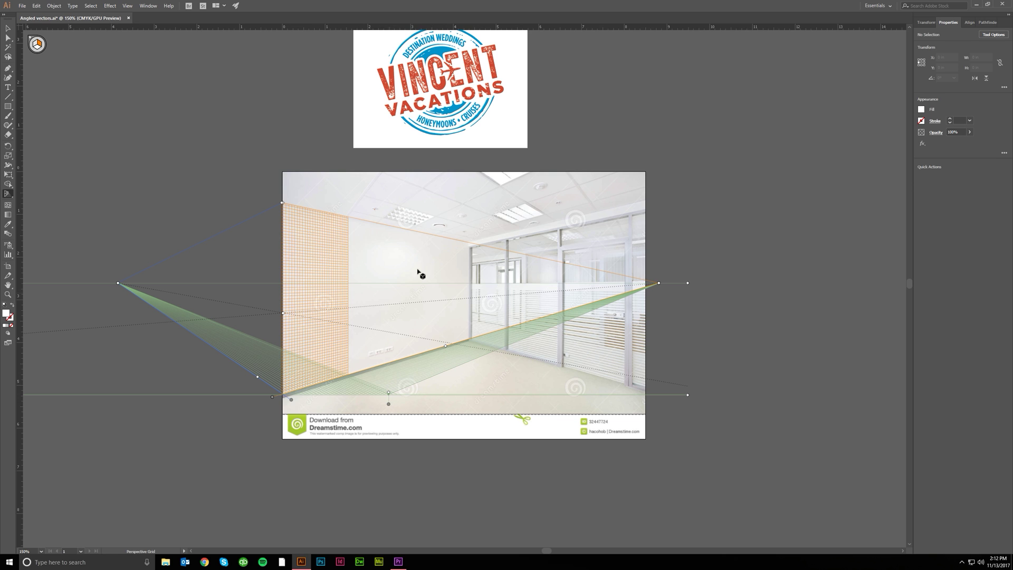
- Pick the Perspective Selection Tool and cycle the active plane through left wall, right wall and floor
{"action": "key", "text": "v"}
{"action": "left_click_drag", "start_coordinate": [7, 199], "coordinate": [79, 206]}
{"action": "left_click", "coordinate": [35, 46]}
{"action": "left_click", "coordinate": [40, 46]}
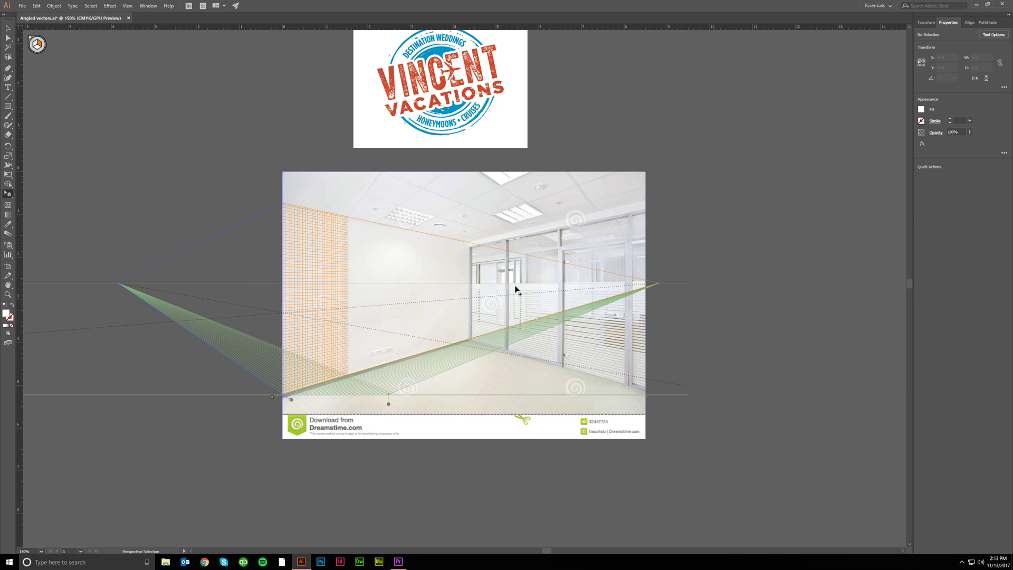
{"action": "left_click", "coordinate": [37, 48]}
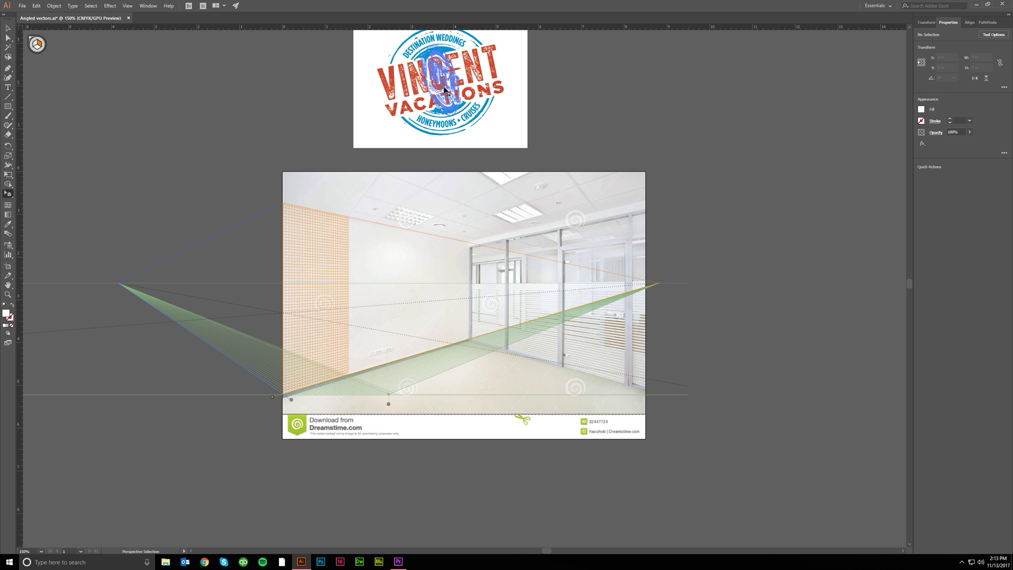
- Drag the stamp from its artboard onto the left wall plane, settling it slightly lower
{"action": "left_click_drag", "start_coordinate": [424, 99], "coordinate": [451, 312]}
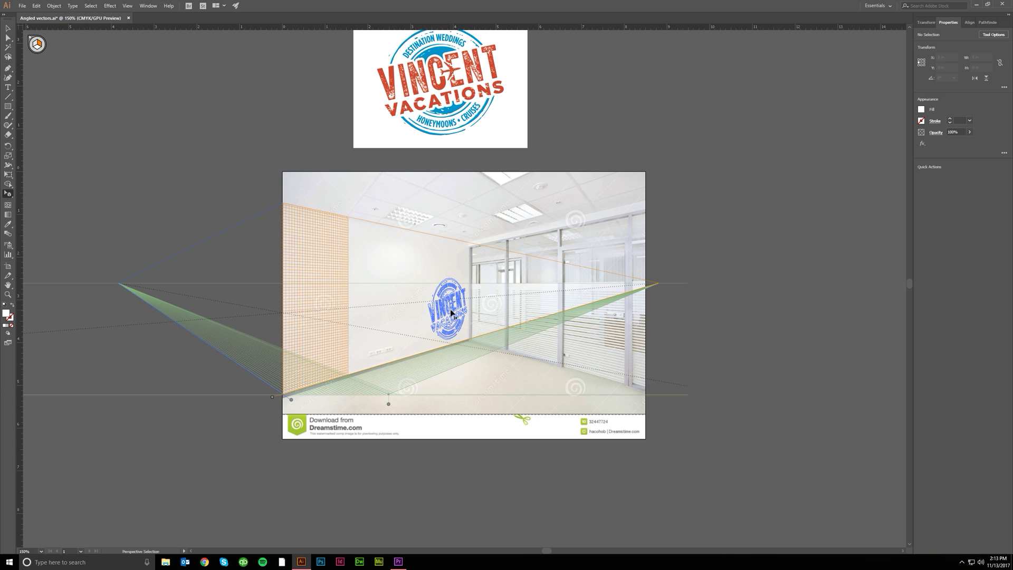
{"action": "left_click_drag", "start_coordinate": [451, 313], "coordinate": [449, 313]}
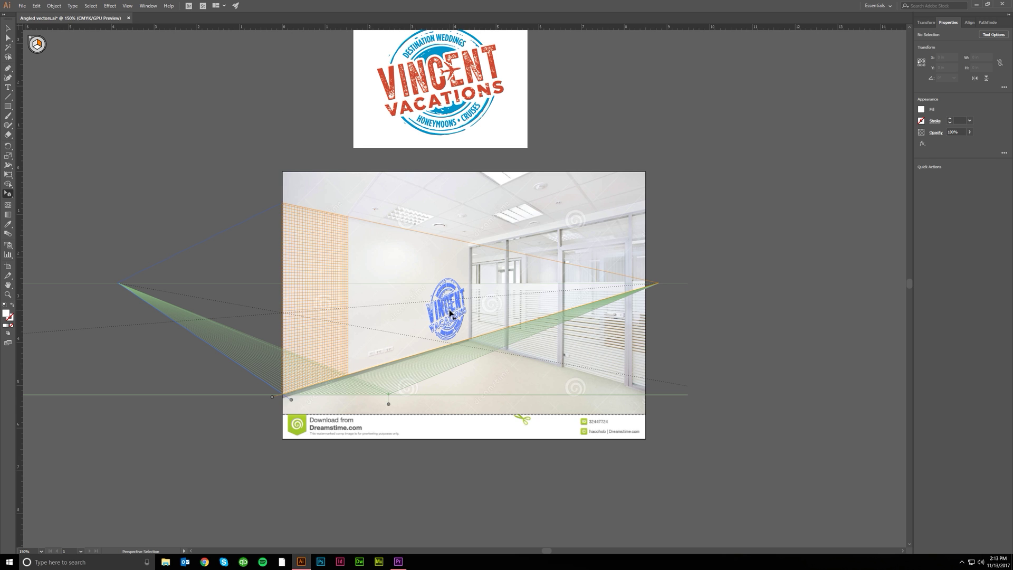
{"action": "left_click_drag", "start_coordinate": [430, 304], "coordinate": [343, 272]}
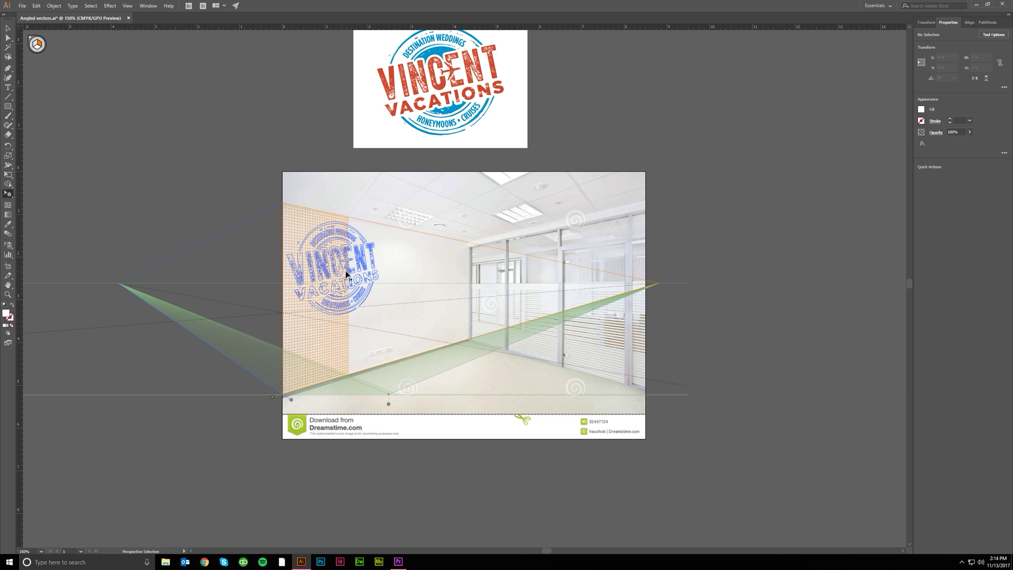
{"action": "left_click_drag", "start_coordinate": [346, 274], "coordinate": [384, 293]}
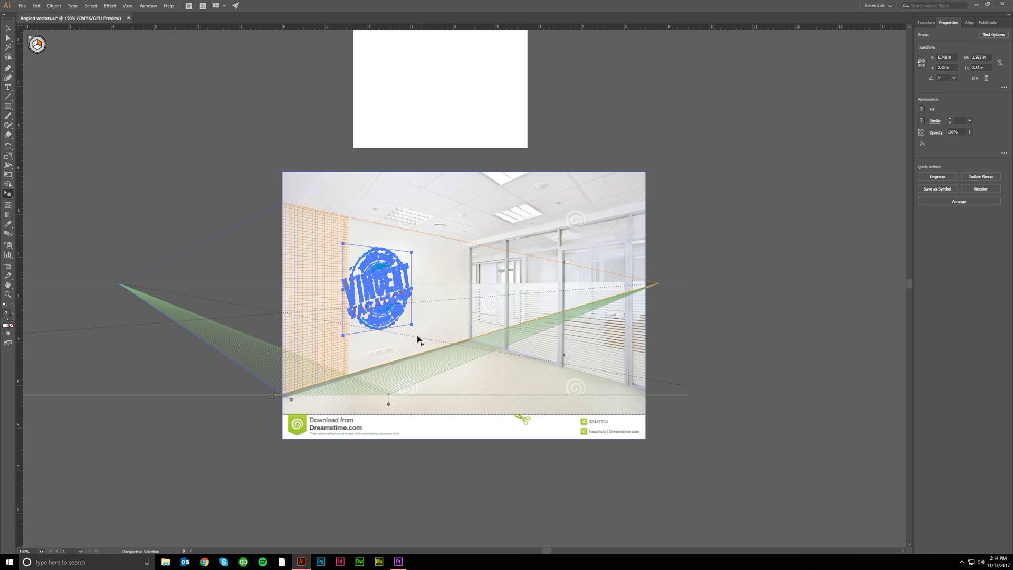
- Resize the stamp in perspective to fit the left wall and nudge it slightly upward
{"action": "left_click_drag", "start_coordinate": [412, 327], "coordinate": [423, 339]}
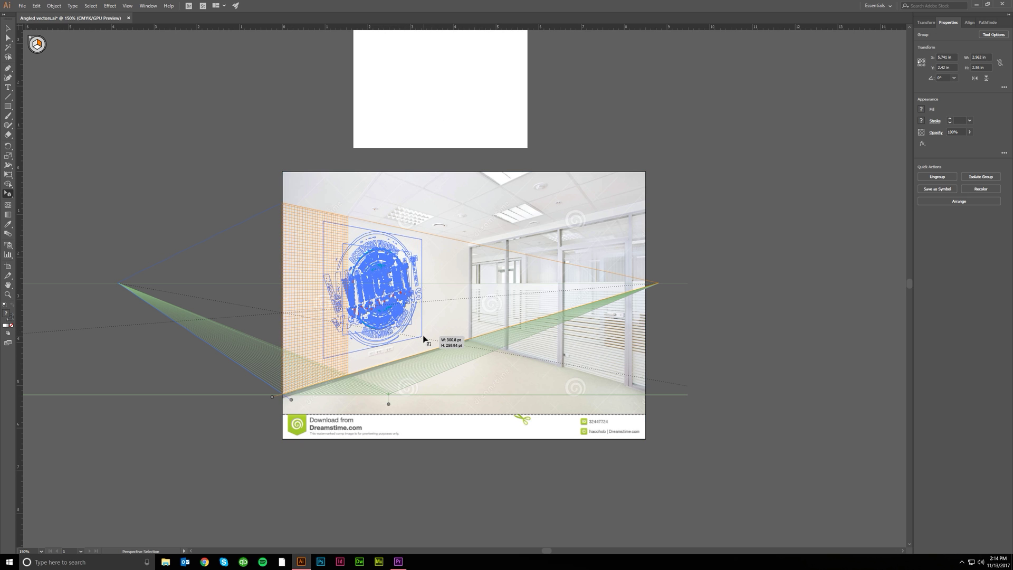
{"action": "left_click_drag", "start_coordinate": [424, 339], "coordinate": [423, 336]}
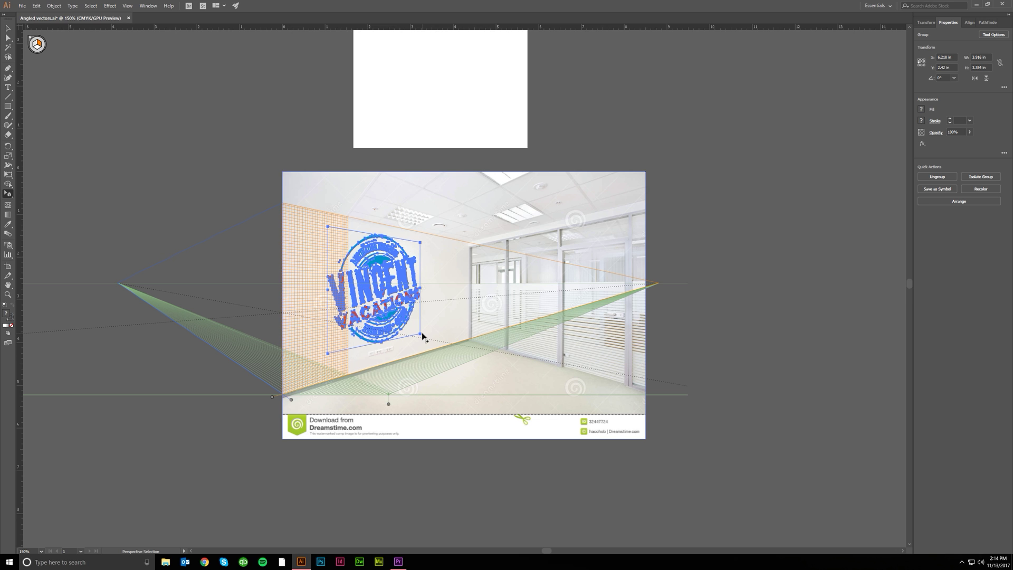
{"action": "left_click_drag", "start_coordinate": [385, 304], "coordinate": [385, 297]}
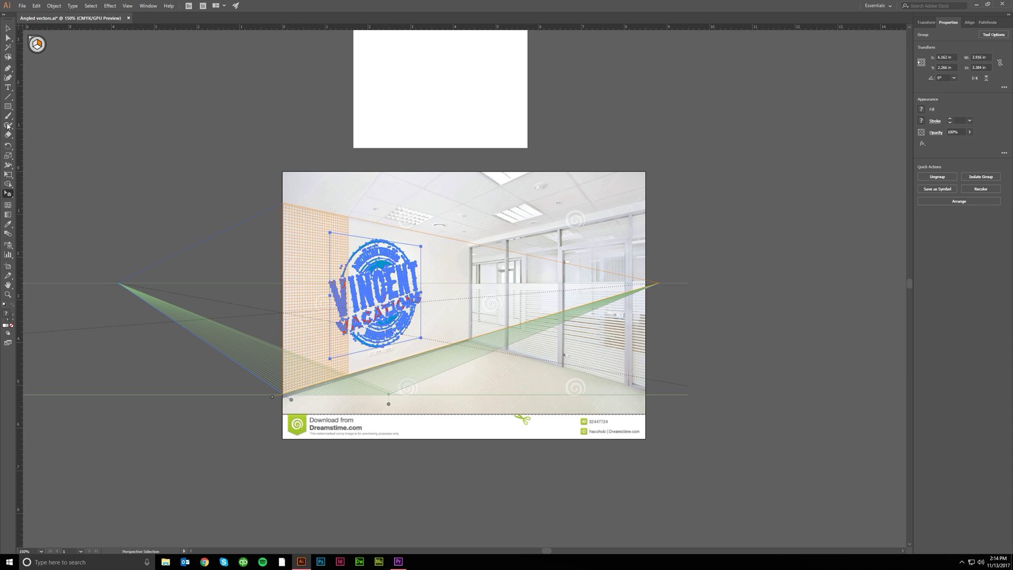
- Switch to the Perspective Grid Tool and hide the perspective grid
{"action": "left_click", "coordinate": [8, 193]}
{"action": "left_click", "coordinate": [52, 194]}
{"action": "left_click", "coordinate": [30, 38]}
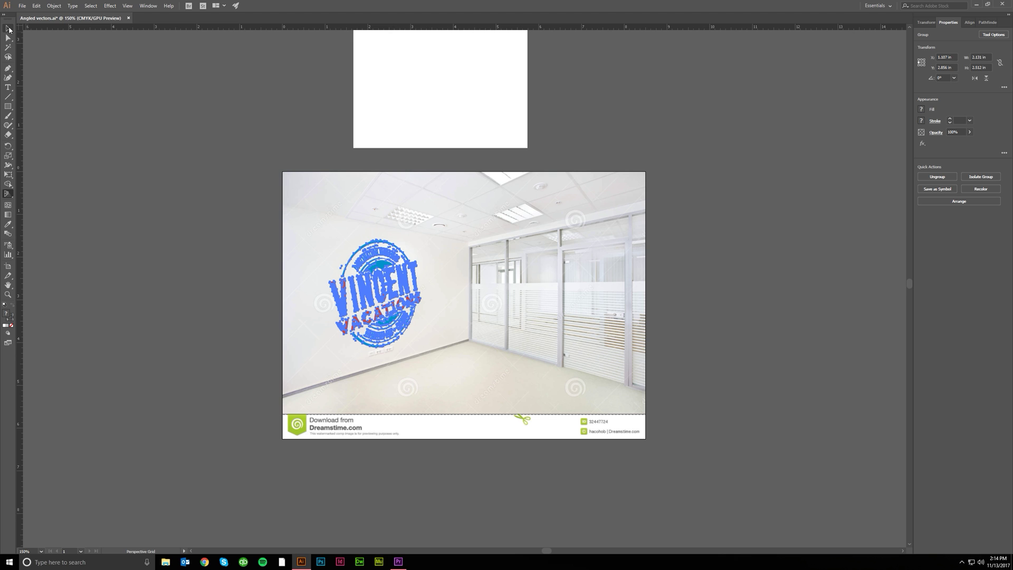
- Return to the Selection Tool and deselect the stamp by clicking empty canvas
{"action": "left_click", "coordinate": [9, 28]}
{"action": "left_click", "coordinate": [213, 160]}
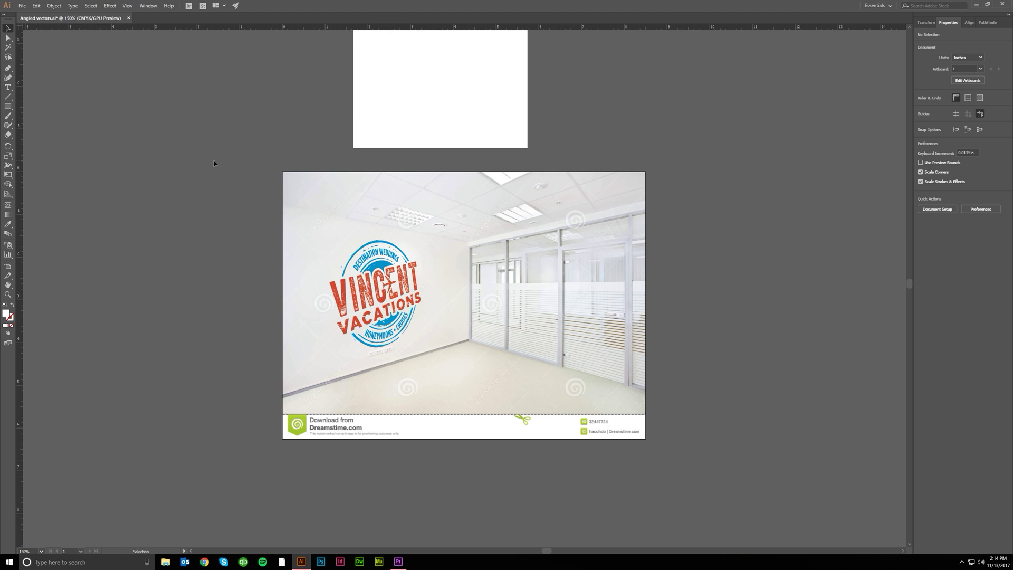